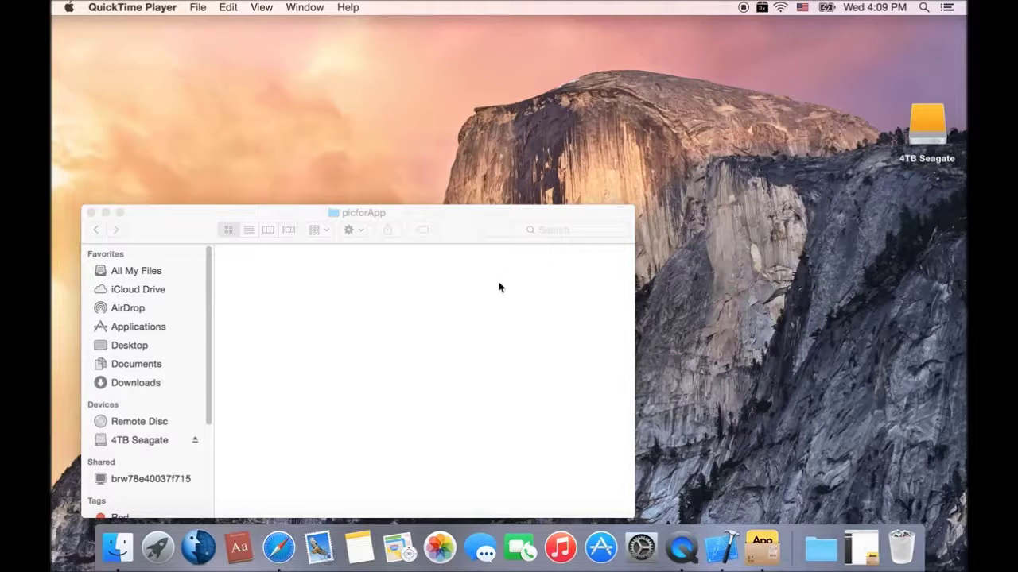
- In Finder, open the picsforapp folder on the 4TB Seagate drive, view icon.png in Preview, and minimize the preview
{"action": "left_click", "coordinate": [106, 213]}
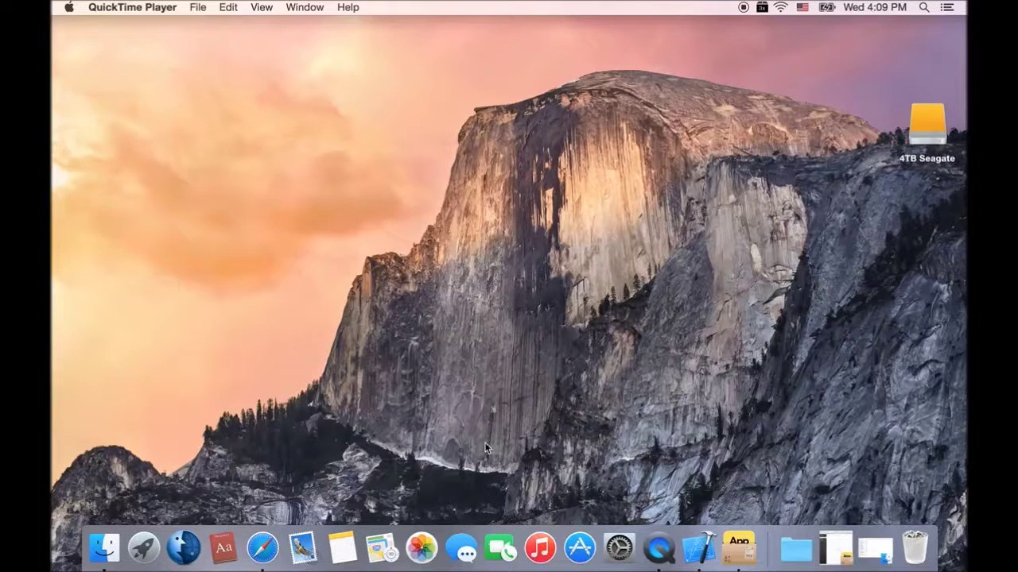
{"action": "left_click", "coordinate": [105, 548]}
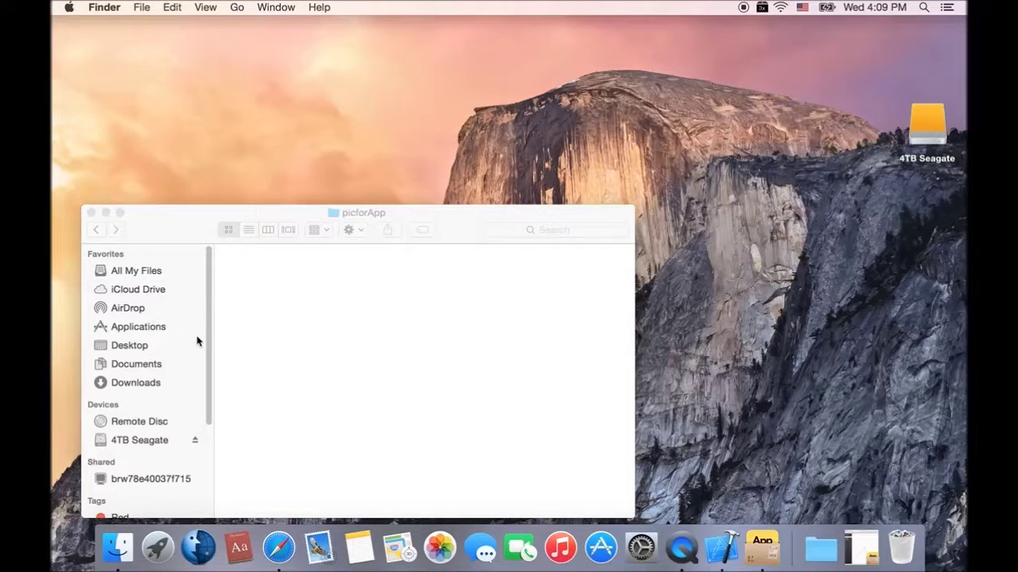
{"action": "left_click", "coordinate": [124, 441]}
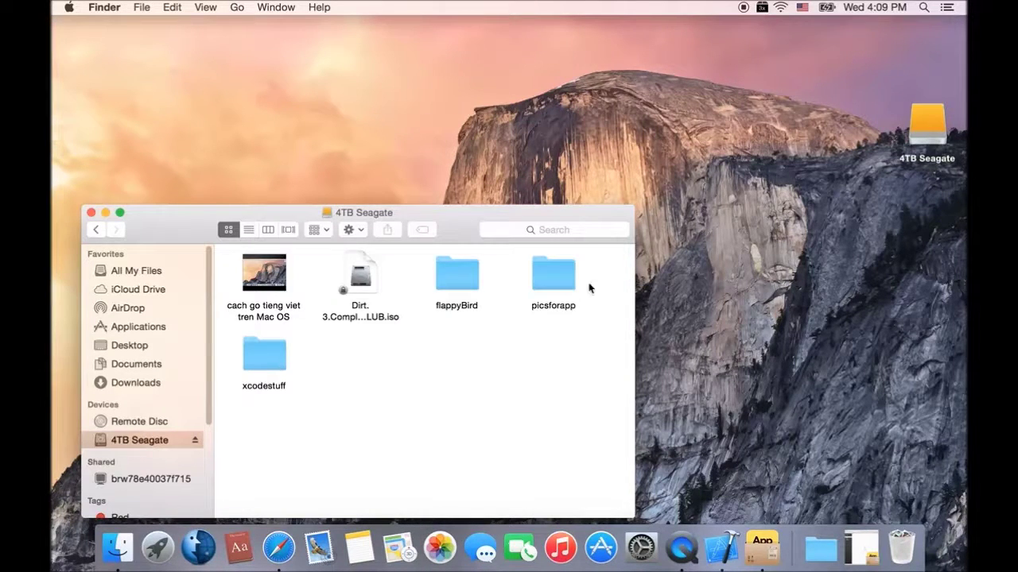
{"action": "double_click", "coordinate": [562, 276]}
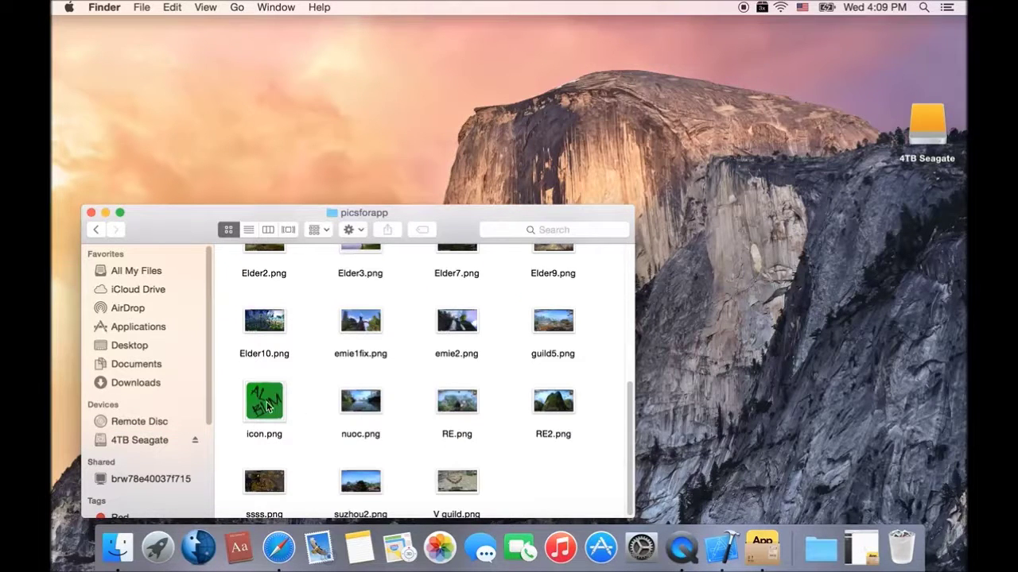
{"action": "double_click", "coordinate": [267, 406]}
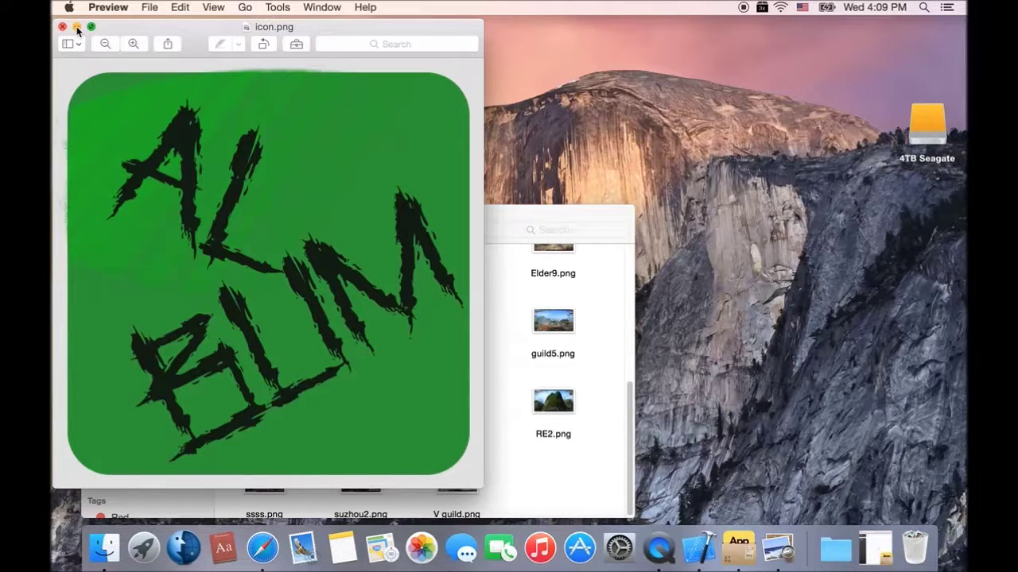
{"action": "left_click", "coordinate": [77, 29]}
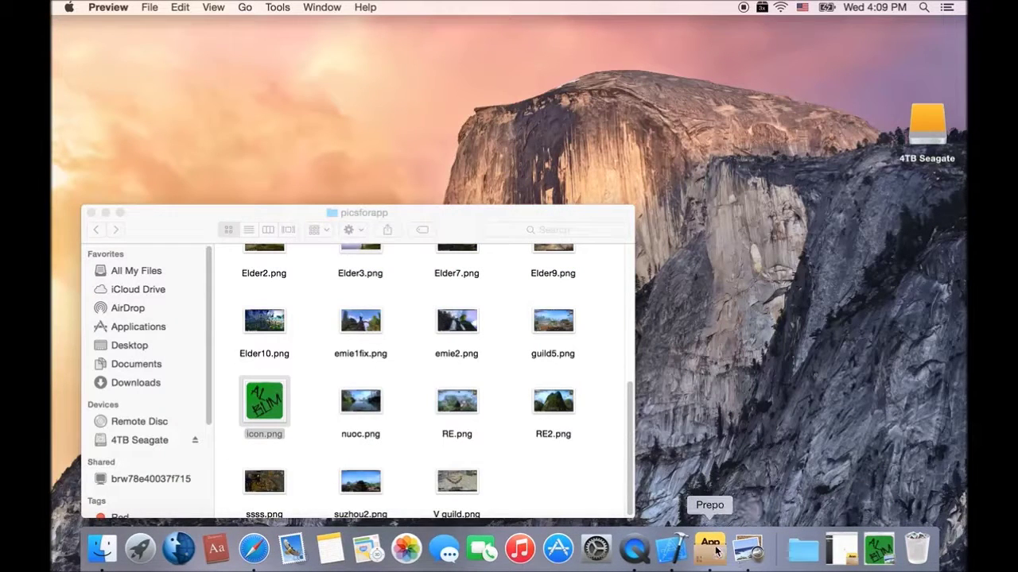
- Switch to Prepo and import icon.png from the picsforapp folder on the 4TB Seagate drive as the icon artwork
{"action": "left_click", "coordinate": [714, 550]}
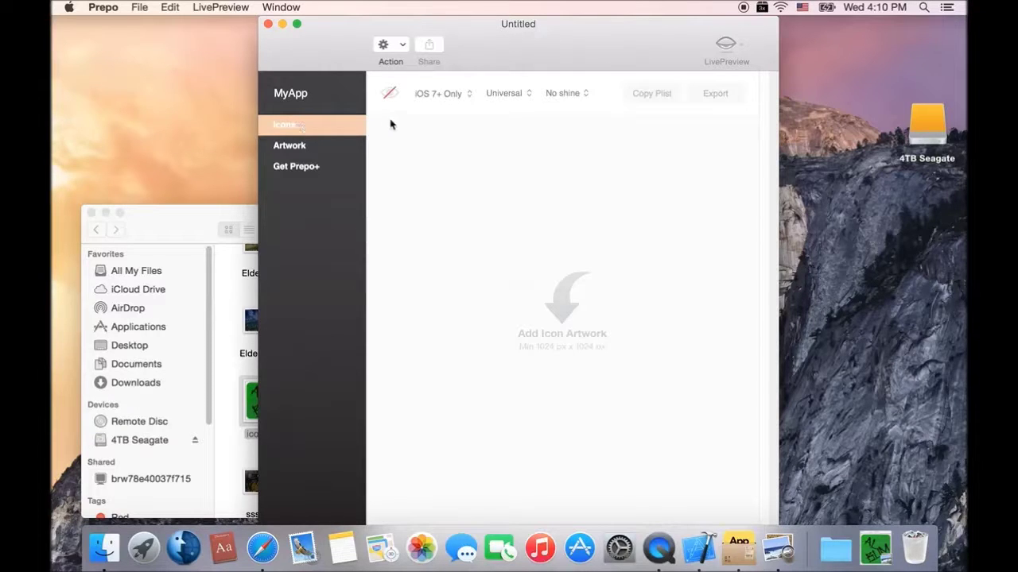
{"action": "left_click", "coordinate": [403, 46]}
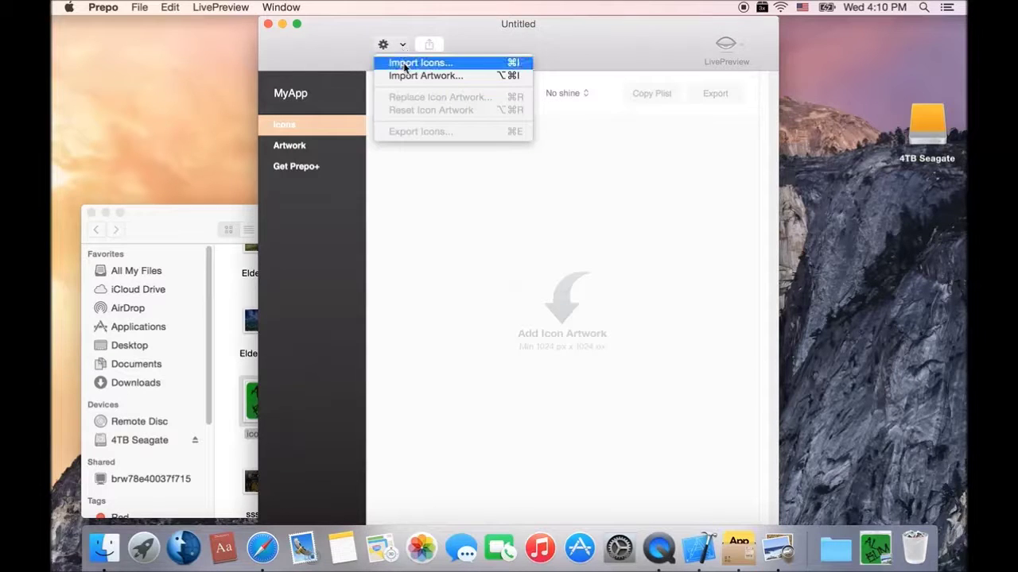
{"action": "left_click", "coordinate": [404, 66]}
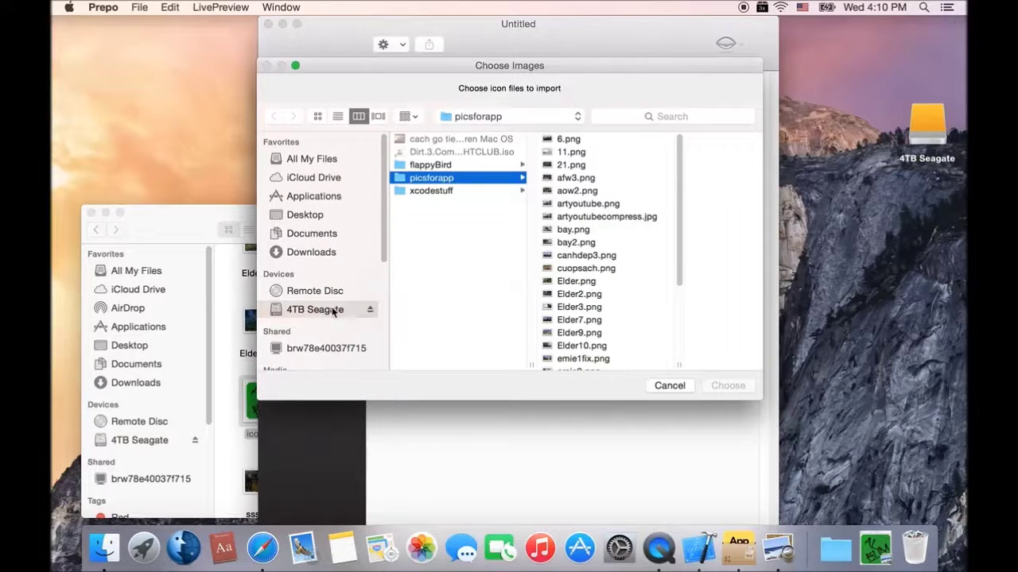
{"action": "left_click", "coordinate": [337, 310]}
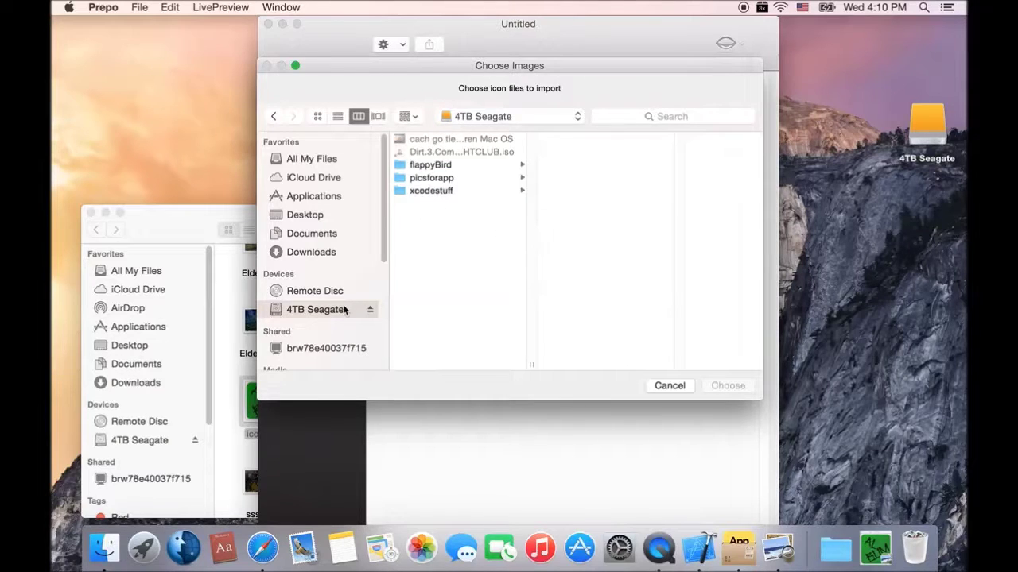
{"action": "left_click", "coordinate": [452, 180]}
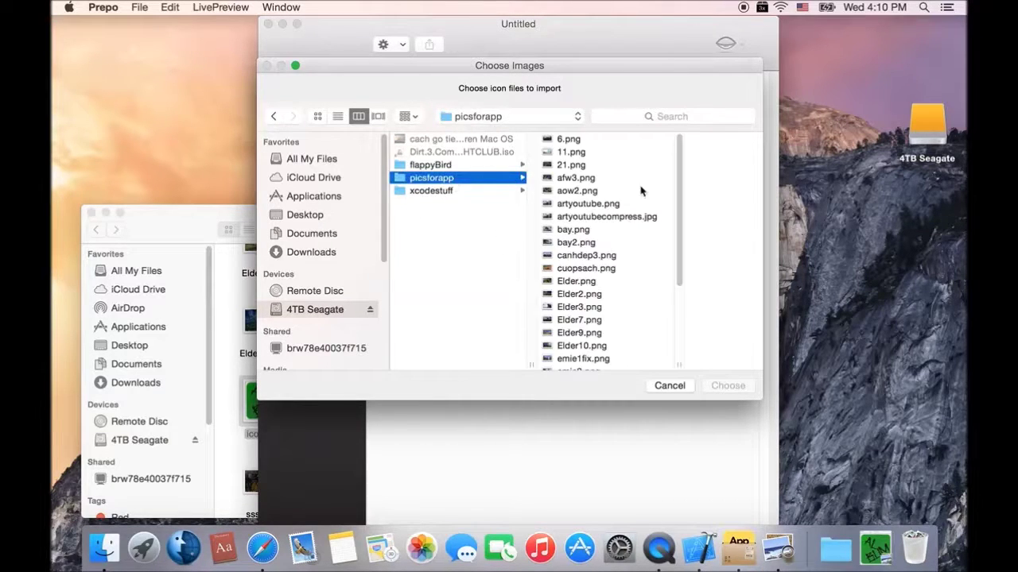
{"action": "mouse_move", "coordinate": [679, 188]}
{"action": "left_mouse_down"}
{"action": "mouse_move", "coordinate": [680, 275]}
{"action": "mouse_move", "coordinate": [670, 185]}
{"action": "left_mouse_up"}
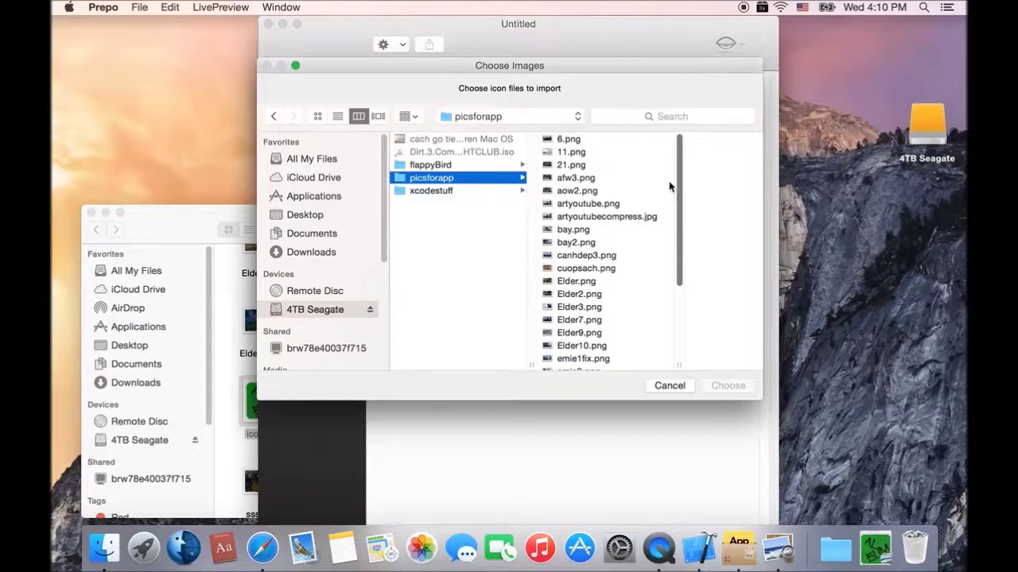
{"action": "scroll", "coordinate": [672, 215], "scroll_direction": "down", "scroll_amount": 3}
{"action": "left_click", "coordinate": [566, 337]}
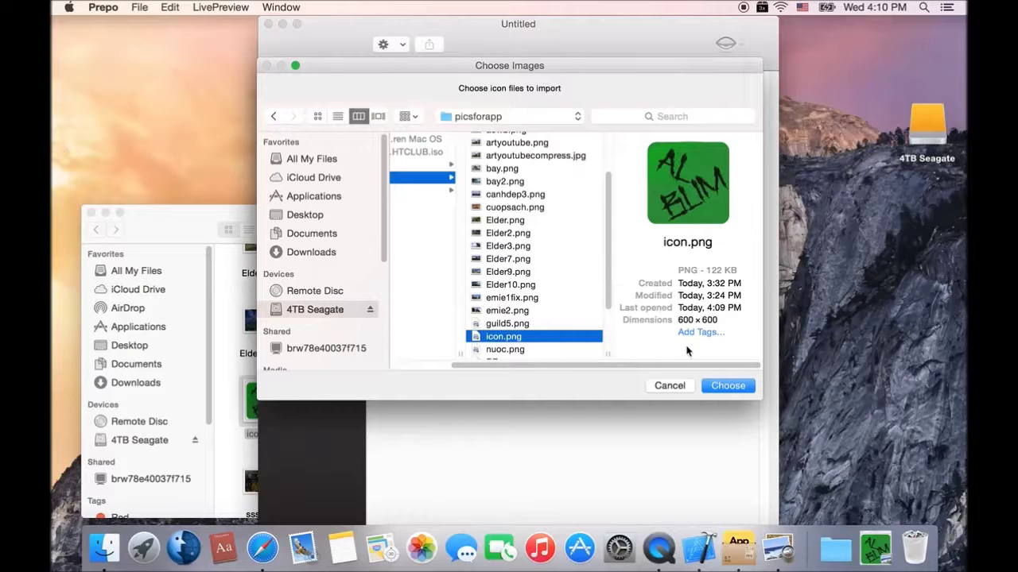
{"action": "left_click", "coordinate": [711, 390]}
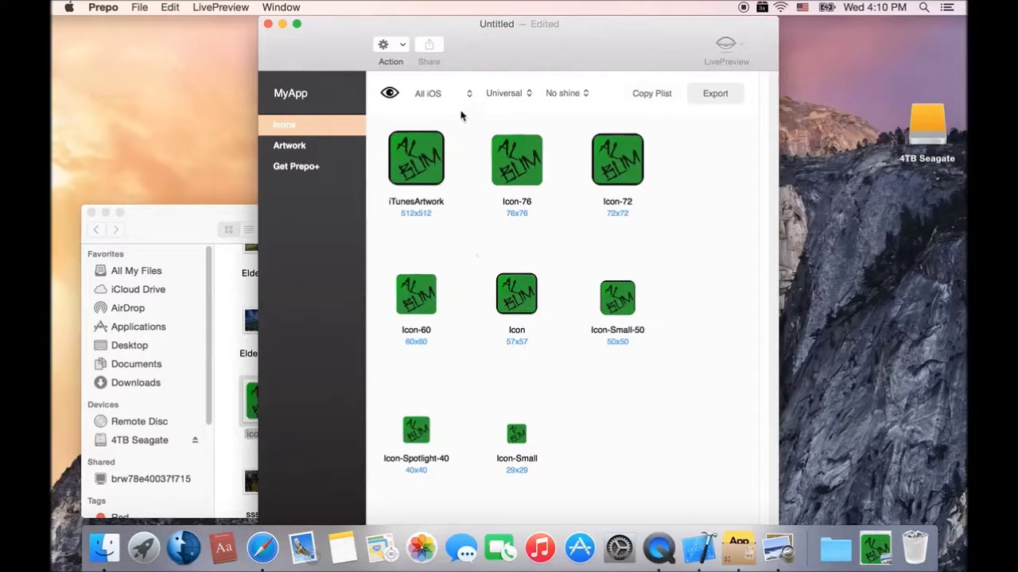
- Set the icon set's device to iPhone and its finish to Shine
{"action": "left_click", "coordinate": [466, 95]}
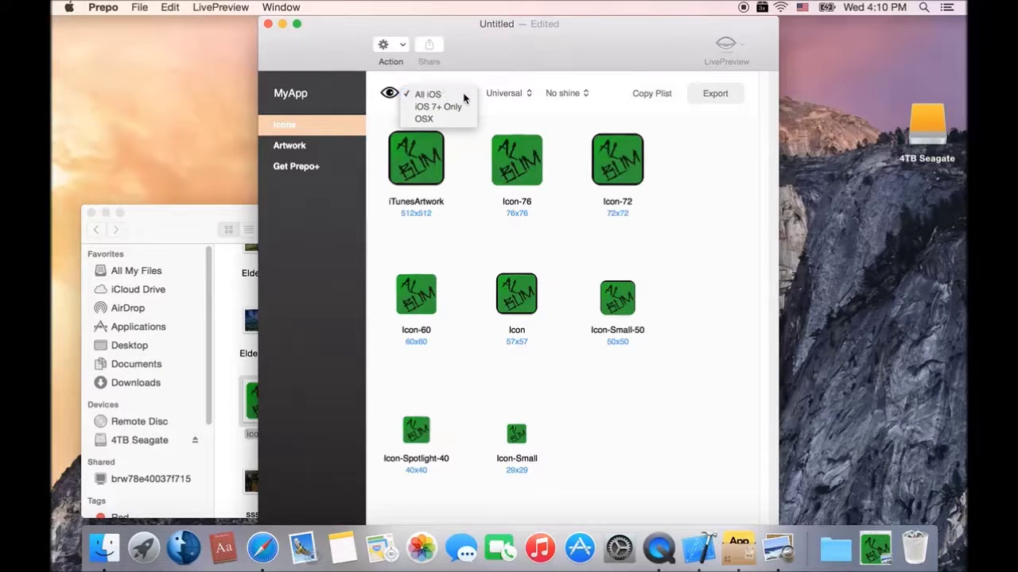
{"action": "left_click", "coordinate": [466, 95]}
{"action": "left_click", "coordinate": [510, 93]}
{"action": "left_click", "coordinate": [502, 117]}
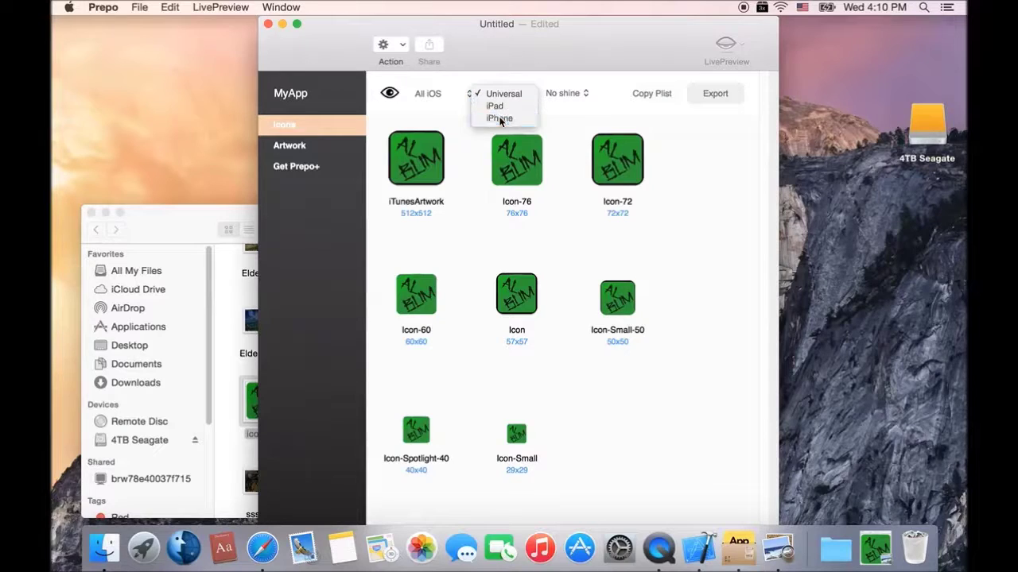
{"action": "left_click", "coordinate": [586, 94]}
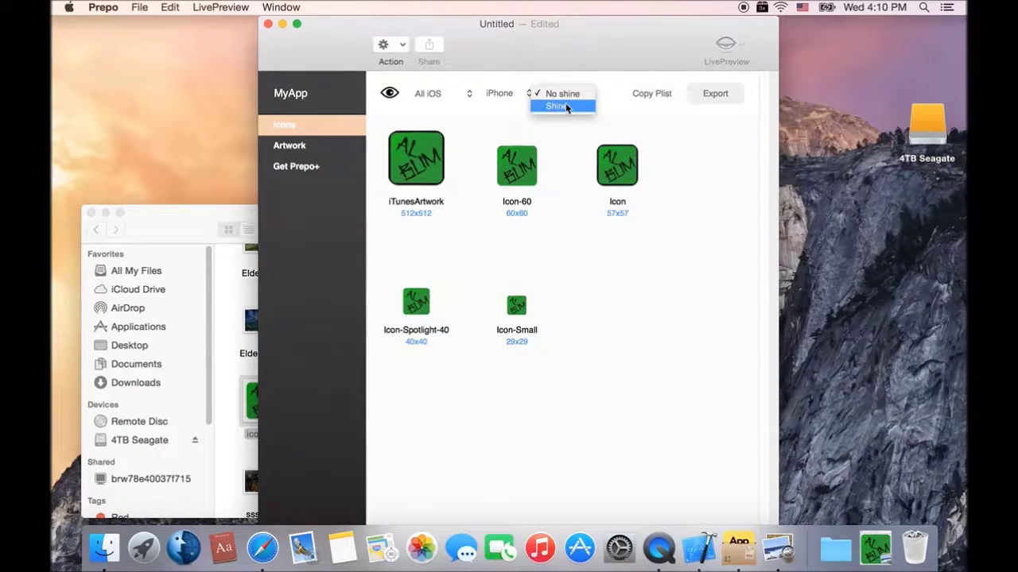
{"action": "left_click", "coordinate": [567, 108]}
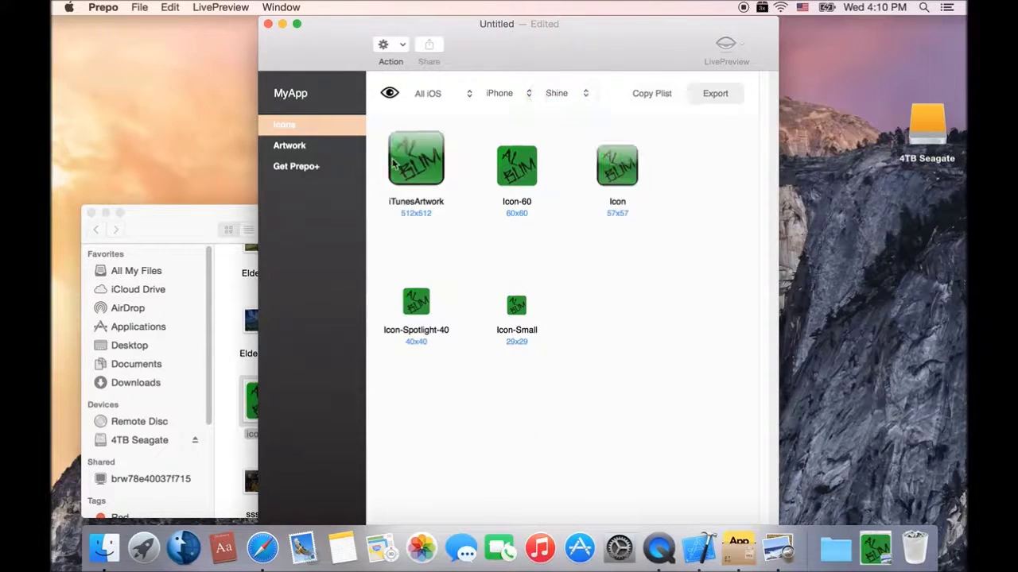
- Select the iTunesArtwork icon to examine its preview, properties and artwork options
{"action": "left_click", "coordinate": [715, 95]}
{"action": "left_click", "coordinate": [419, 171]}
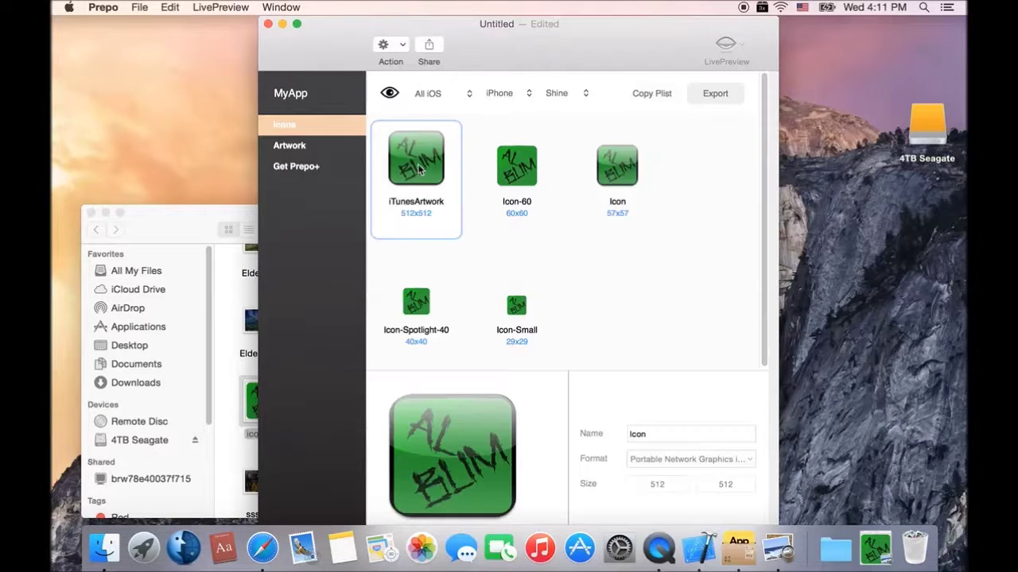
{"action": "right_click", "coordinate": [421, 169]}
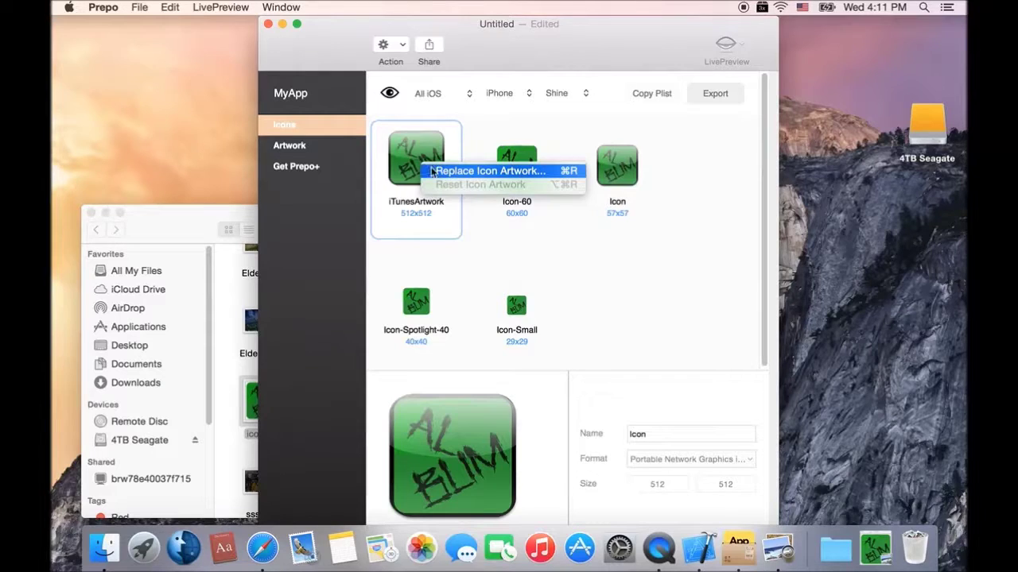
{"action": "left_click", "coordinate": [654, 284]}
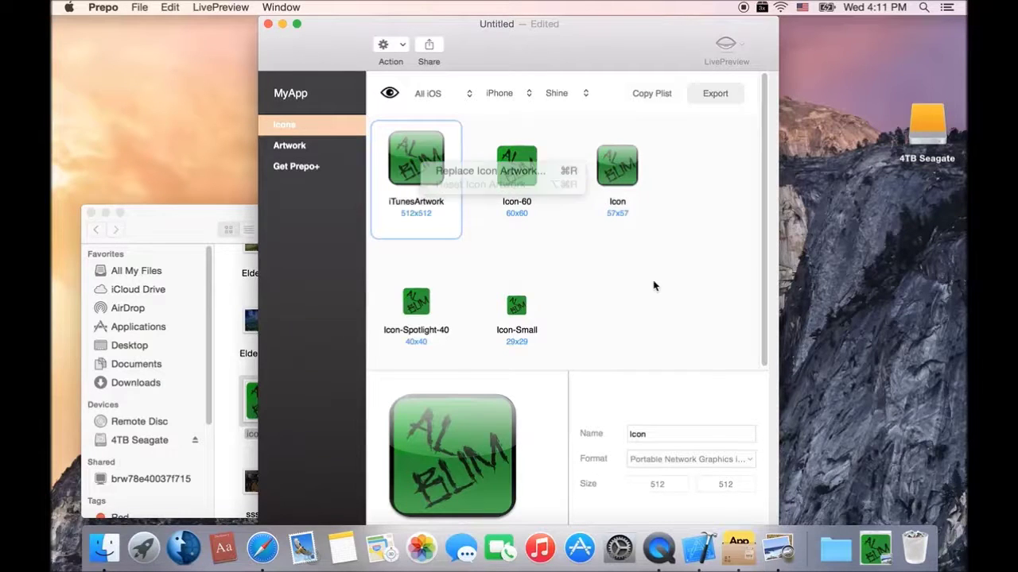
- Export the icons to the picforApp folder in Documents
{"action": "left_click", "coordinate": [715, 94]}
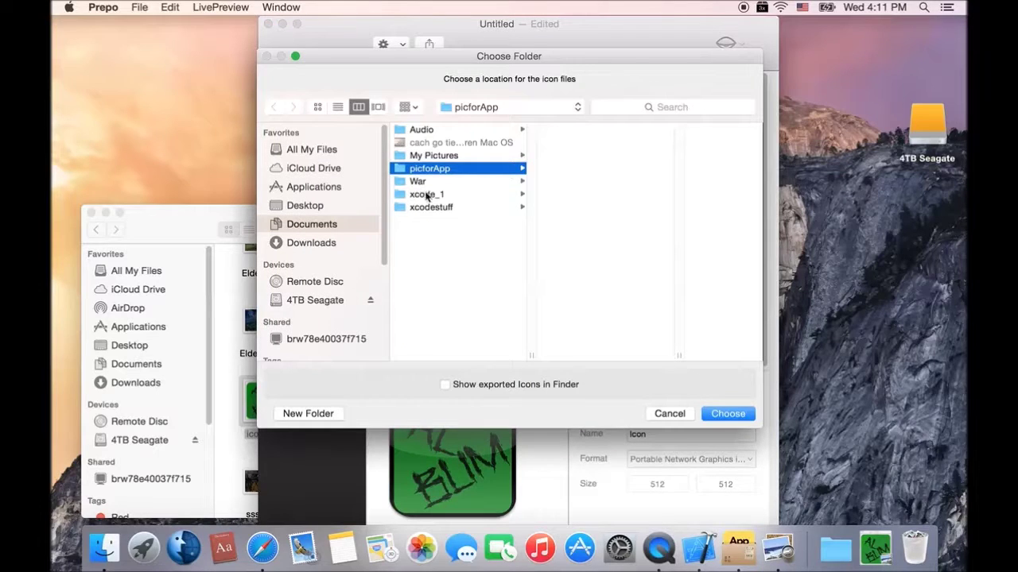
{"action": "left_click", "coordinate": [302, 224]}
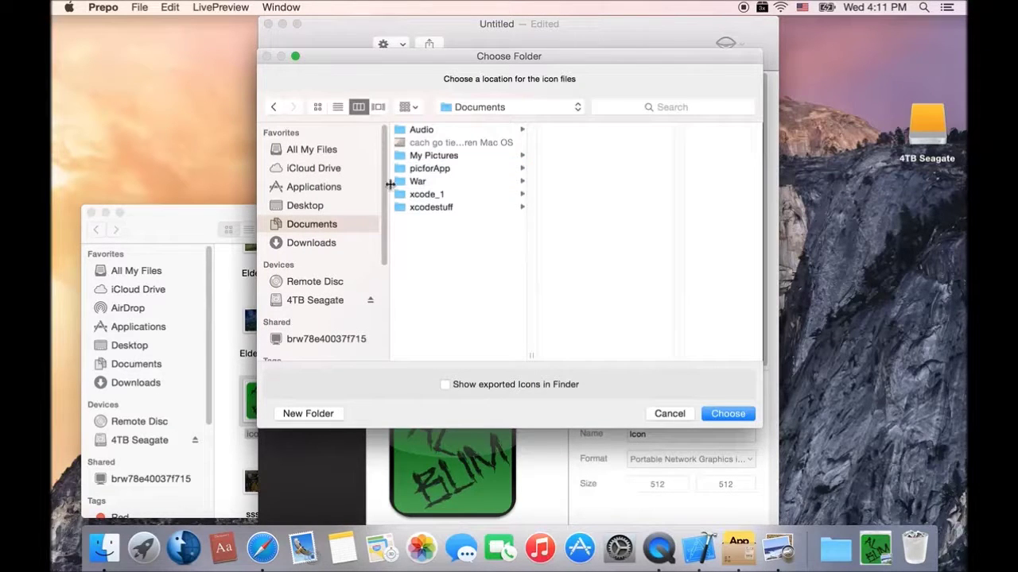
{"action": "left_click", "coordinate": [434, 171]}
{"action": "left_click", "coordinate": [727, 414]}
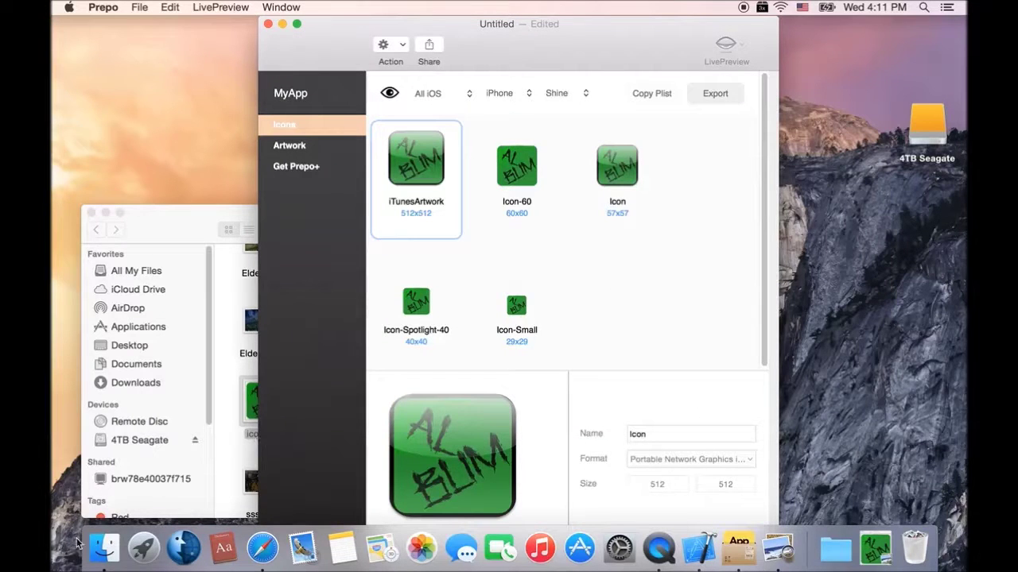
- In Finder, open the picforApp folder in Documents to check the exported icons, and minimize the Prepo window
{"action": "left_click", "coordinate": [110, 559]}
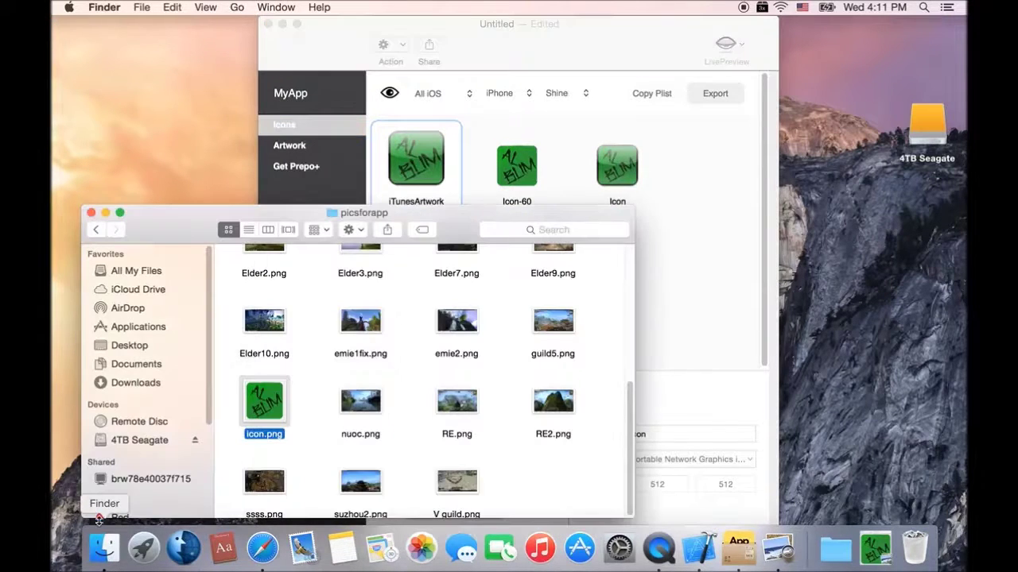
{"action": "left_click", "coordinate": [120, 366]}
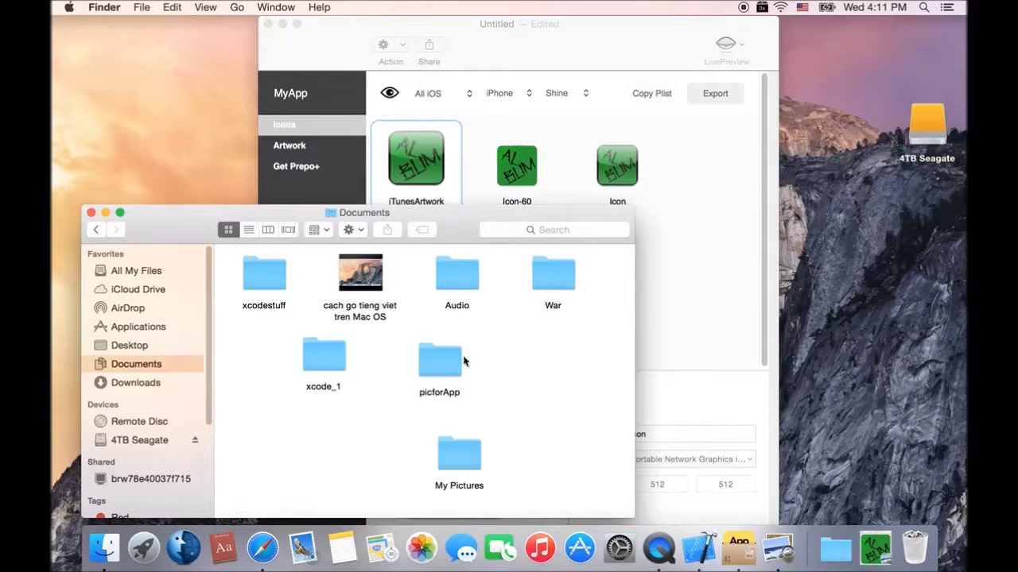
{"action": "double_click", "coordinate": [443, 370]}
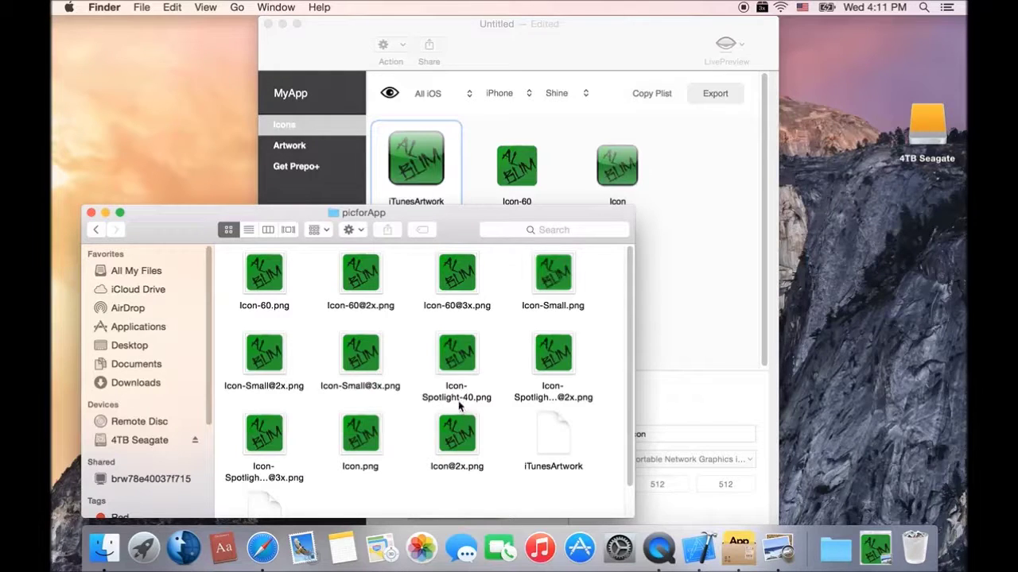
{"action": "left_click_drag", "start_coordinate": [627, 391], "coordinate": [636, 343]}
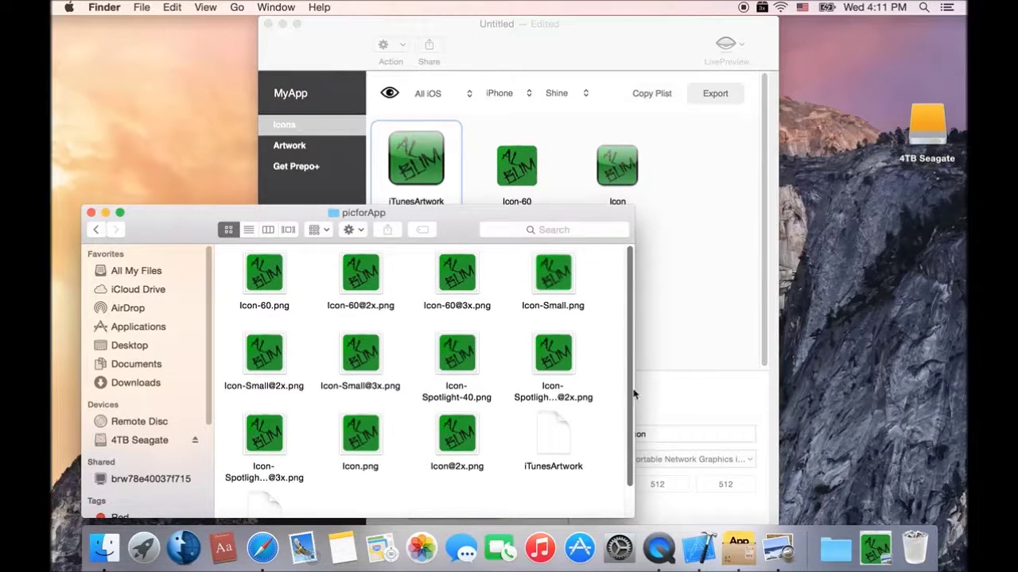
{"action": "left_click_drag", "start_coordinate": [636, 381], "coordinate": [628, 429]}
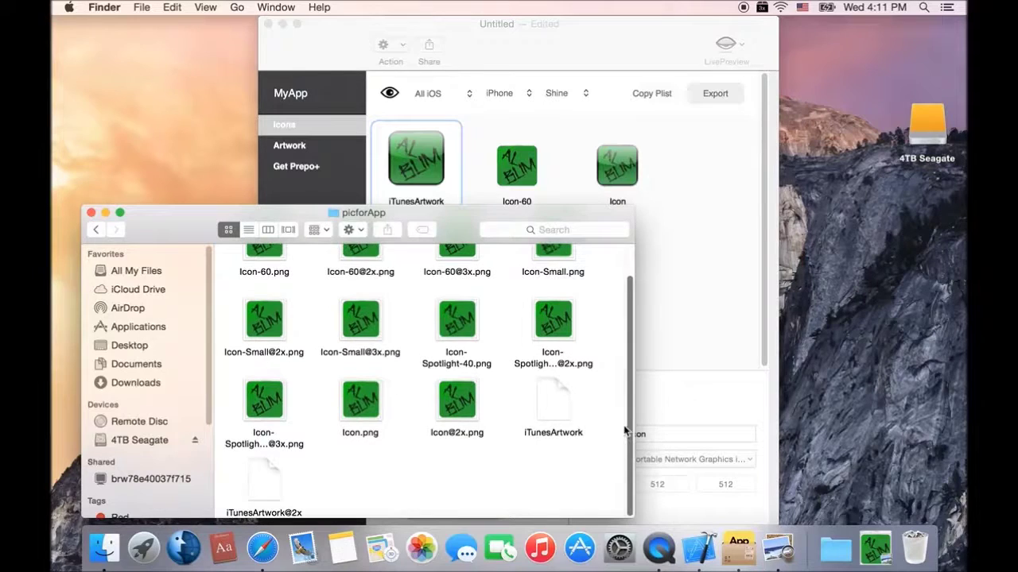
{"action": "left_click", "coordinate": [282, 24]}
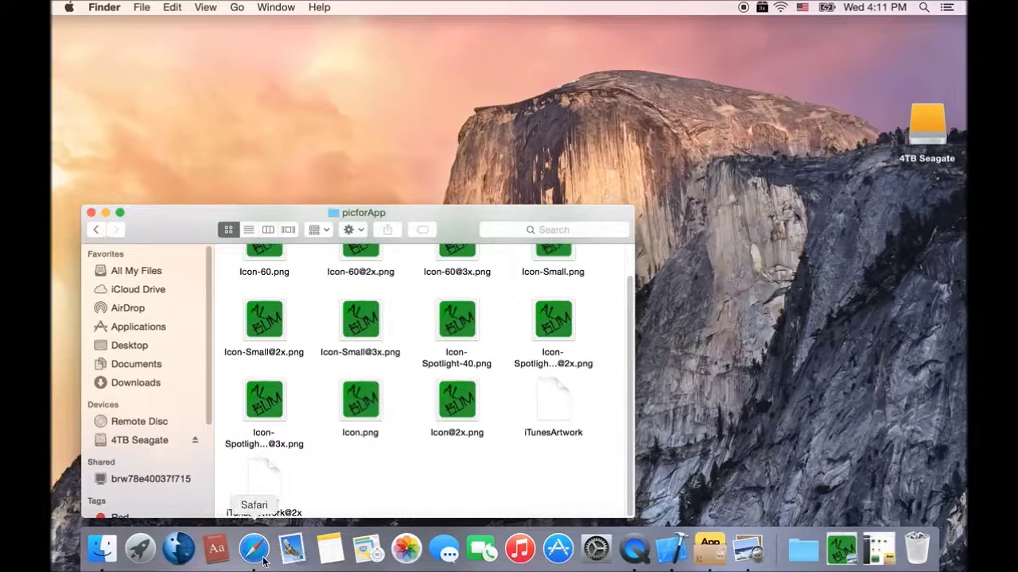
{"action": "left_click", "coordinate": [683, 557]}
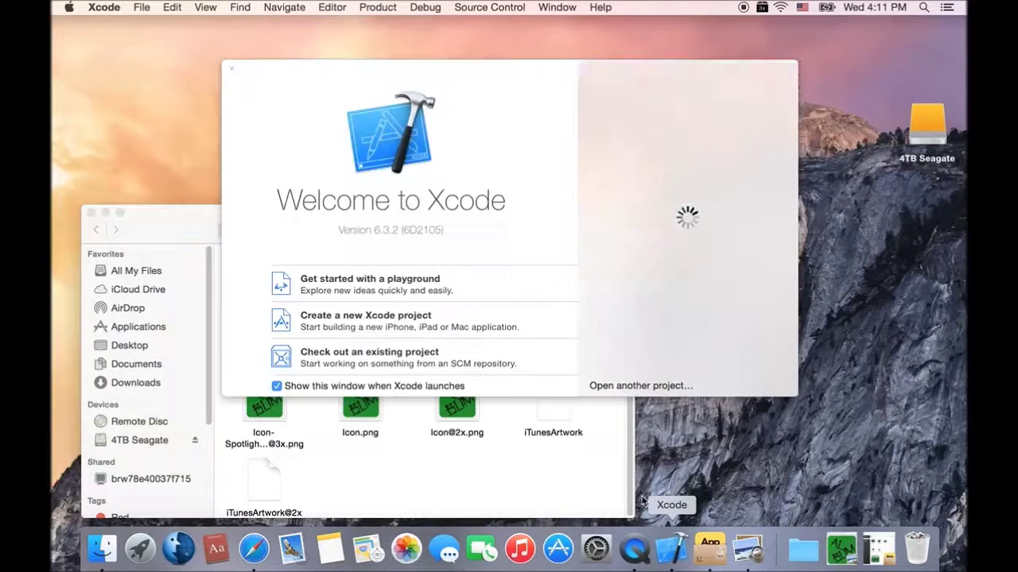
{"action": "left_click", "coordinate": [380, 283]}
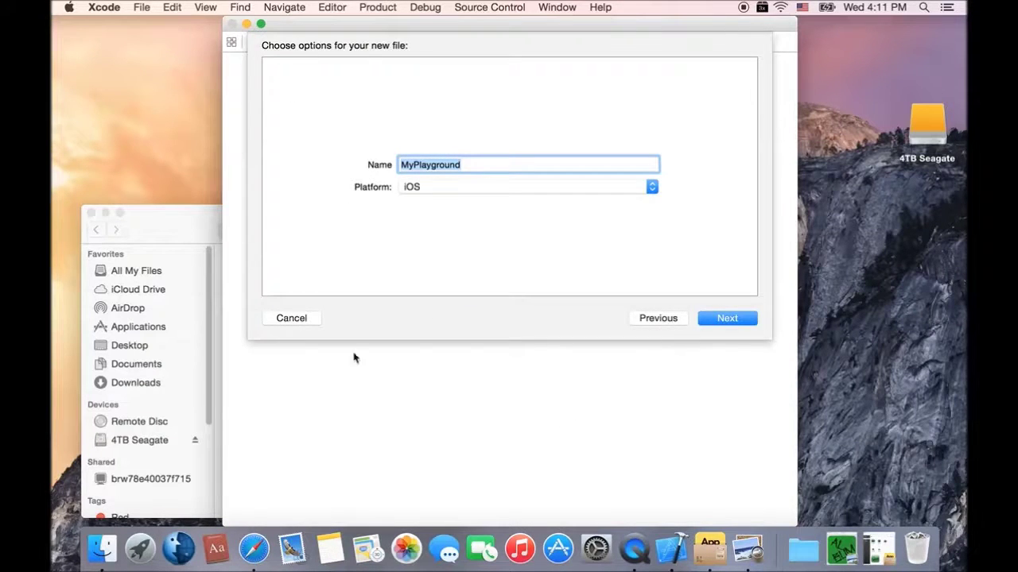
{"action": "left_click", "coordinate": [293, 317]}
{"action": "key", "text": "super+w"}
- Switch to Xcode and open the recent project SlideShowPics
{"action": "left_click", "coordinate": [672, 548]}
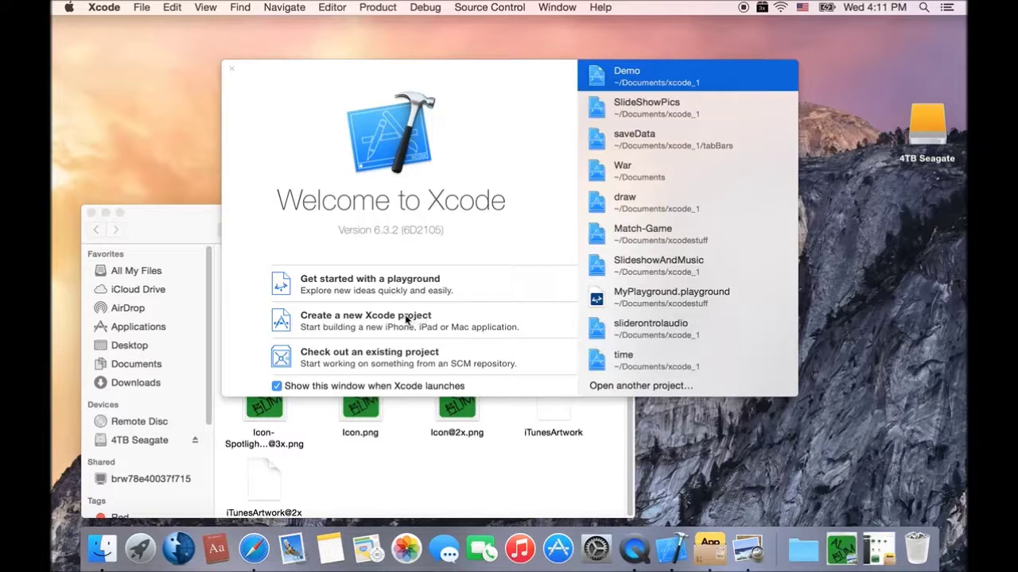
{"action": "left_click", "coordinate": [652, 109]}
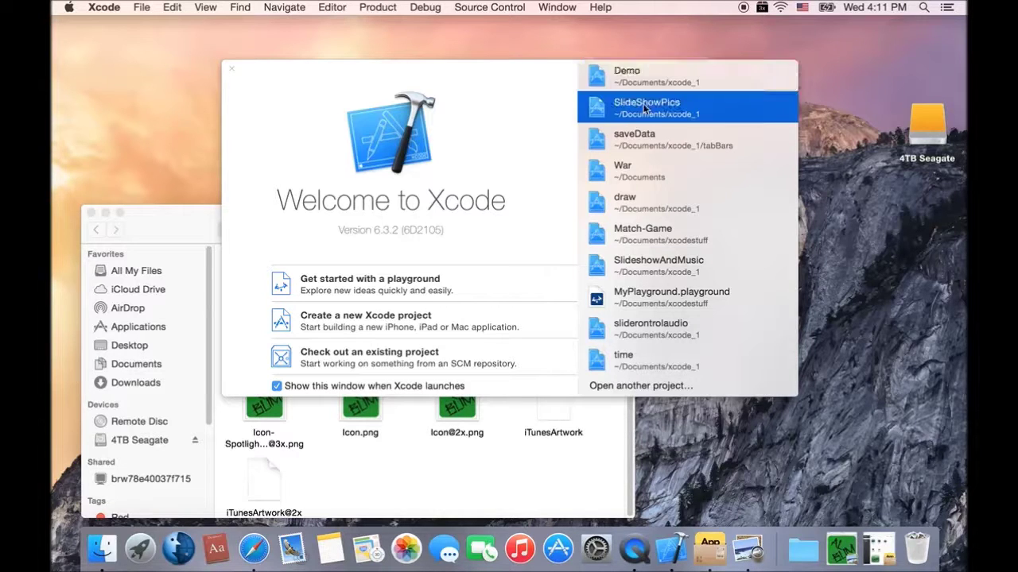
{"action": "double_click", "coordinate": [663, 111]}
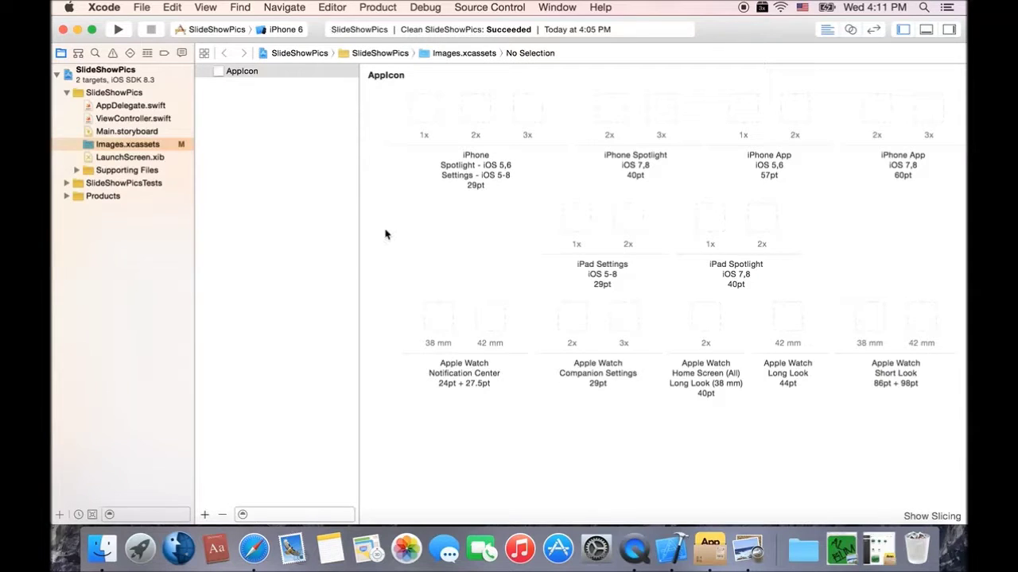
- Look through the SlideShowPics source files and storyboard, and select the AppIcon set in Images.xcassets
{"action": "left_click", "coordinate": [113, 107]}
{"action": "left_click", "coordinate": [113, 118]}
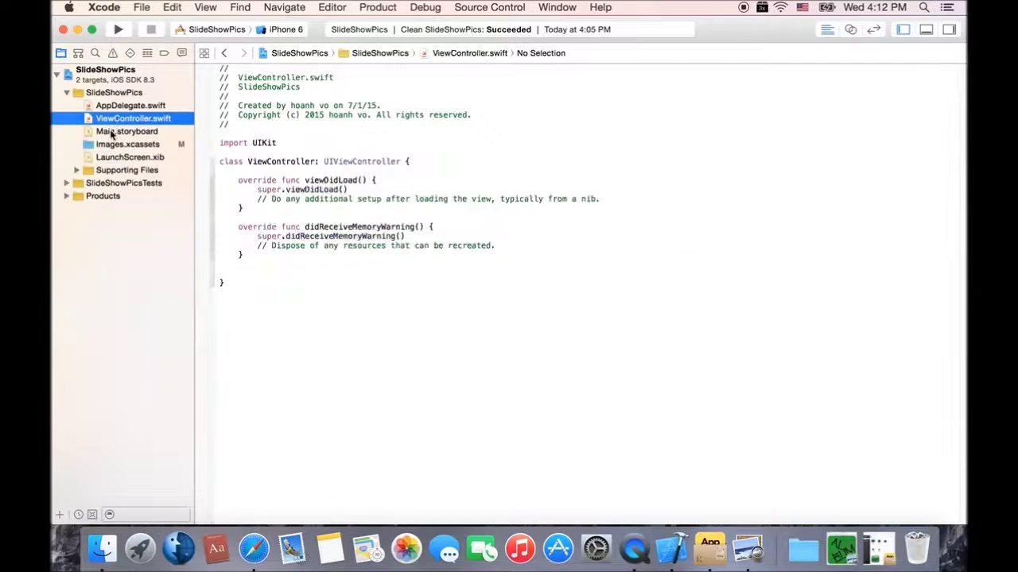
{"action": "left_click", "coordinate": [115, 131]}
{"action": "left_click", "coordinate": [125, 144]}
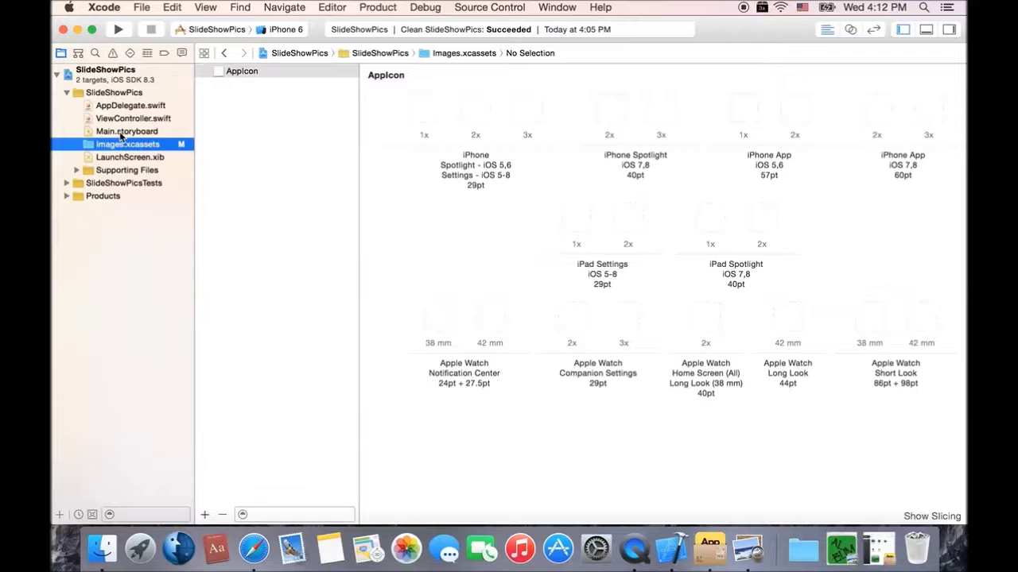
{"action": "left_click", "coordinate": [121, 133]}
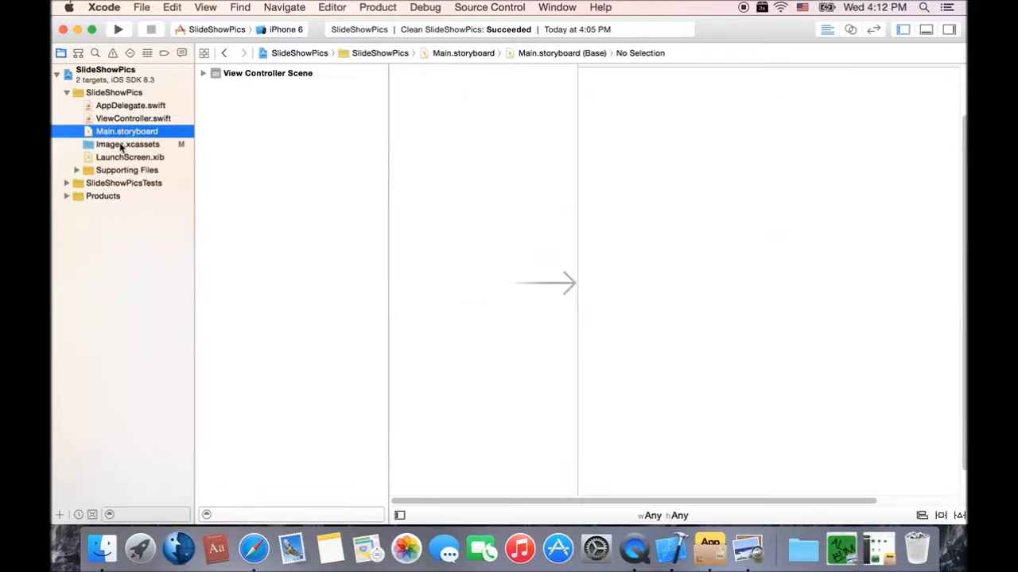
{"action": "left_click", "coordinate": [120, 145]}
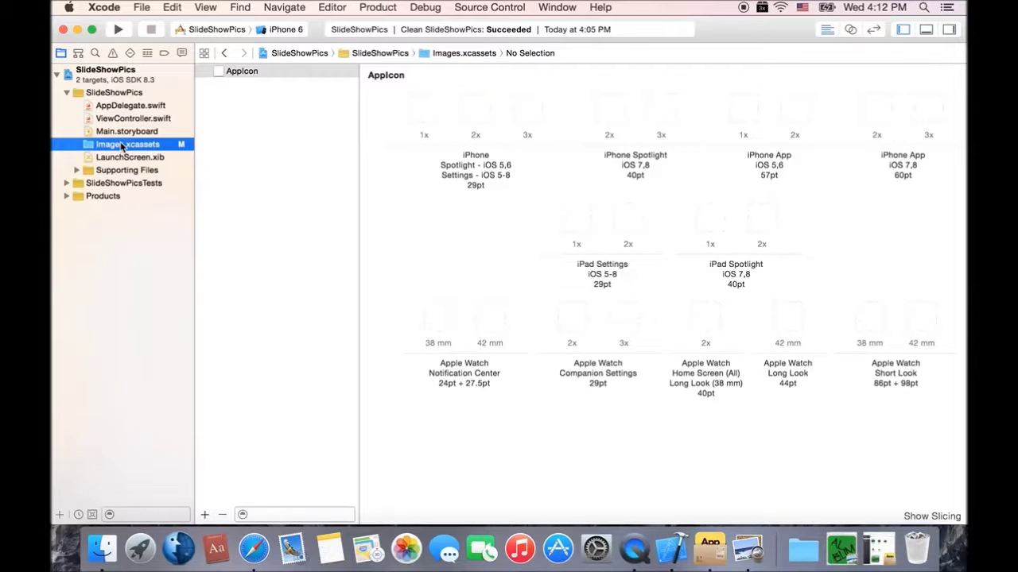
{"action": "left_click", "coordinate": [246, 72]}
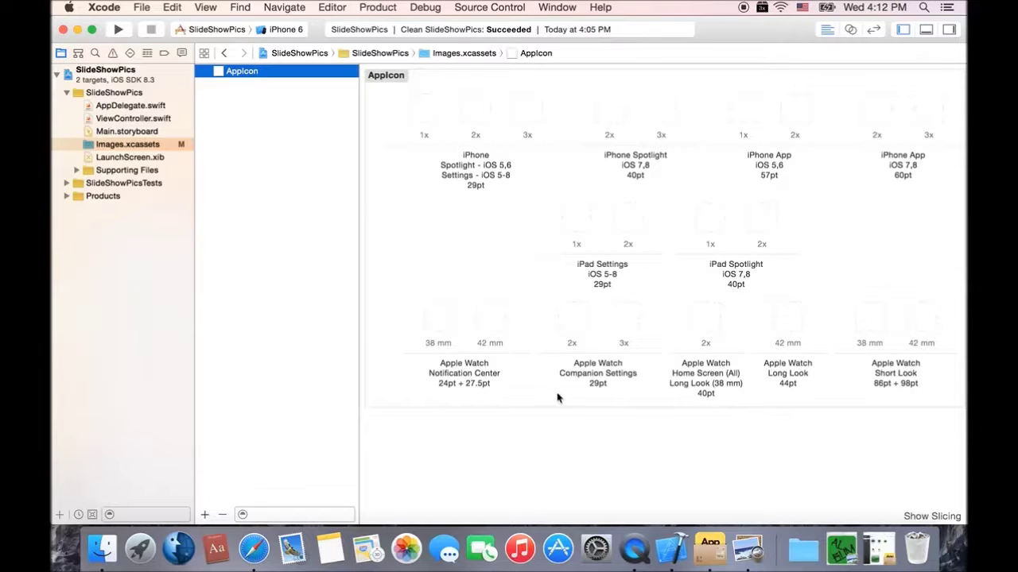
- From the picforApp folder in Finder, place the exported PNG icons into the AppIcon set's iPhone slots for 29, 40, 57 and 60 pt
{"action": "left_click", "coordinate": [102, 549]}
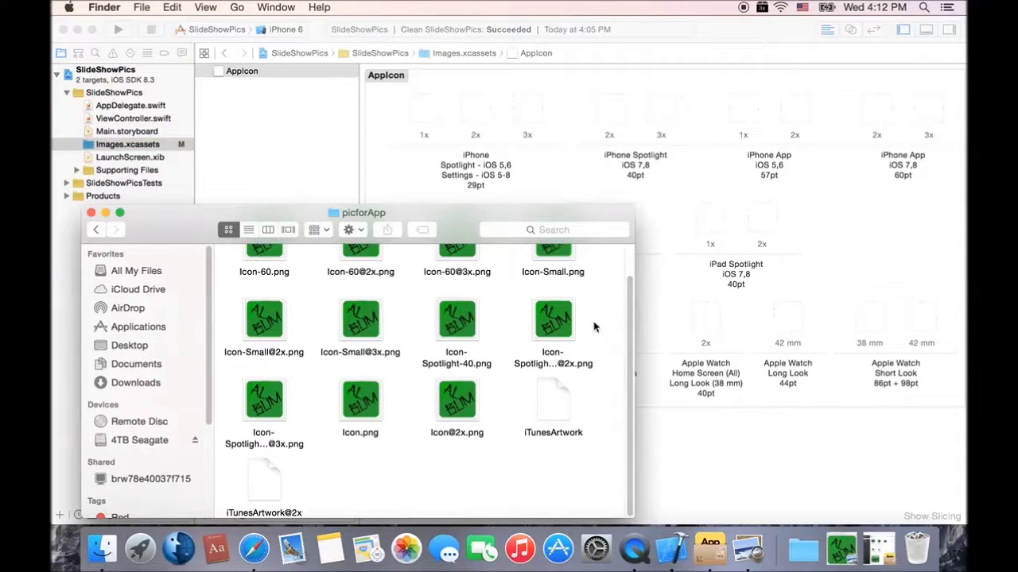
{"action": "scroll", "coordinate": [628, 315], "scroll_direction": "up", "scroll_amount": 2}
{"action": "mouse_move", "coordinate": [461, 228]}
{"action": "left_mouse_down"}
{"action": "mouse_move", "coordinate": [458, 210]}
{"action": "mouse_move", "coordinate": [467, 229]}
{"action": "left_mouse_up"}
{"action": "left_click_drag", "start_coordinate": [455, 229], "coordinate": [483, 224]}
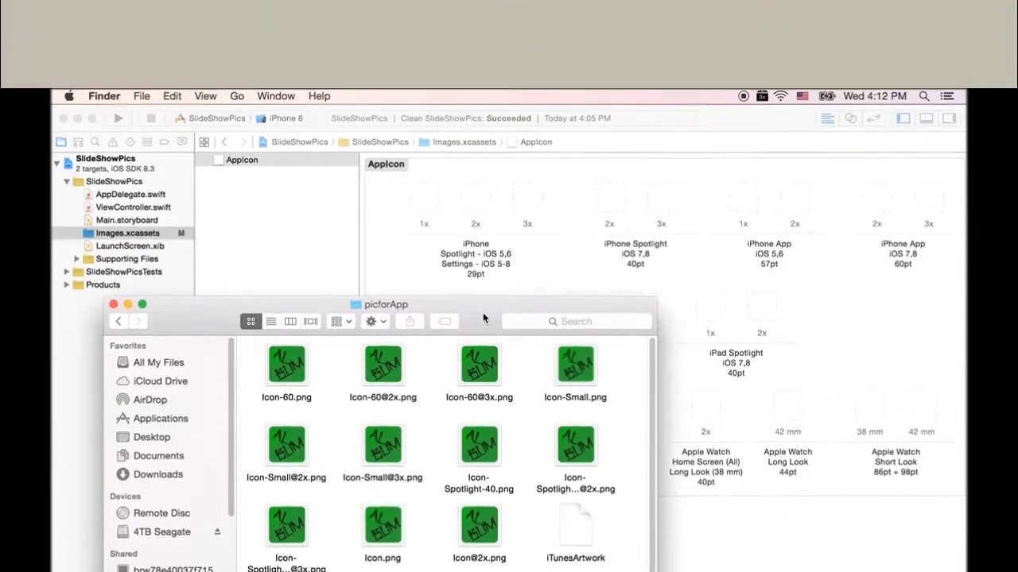
{"action": "key", "text": "Down"}
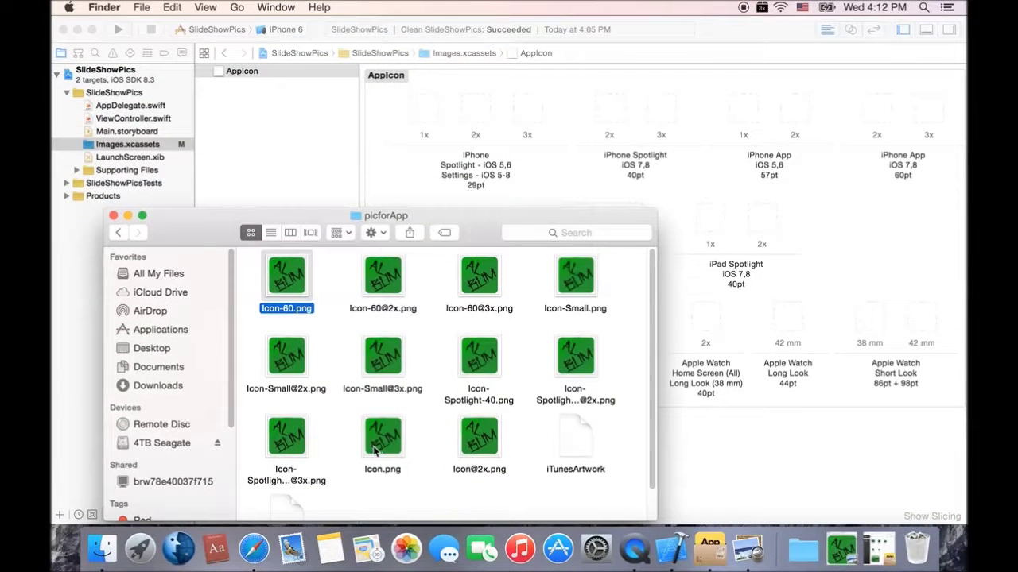
{"action": "left_click_drag", "start_coordinate": [377, 455], "coordinate": [424, 108]}
{"action": "left_click_drag", "start_coordinate": [477, 443], "coordinate": [476, 108]}
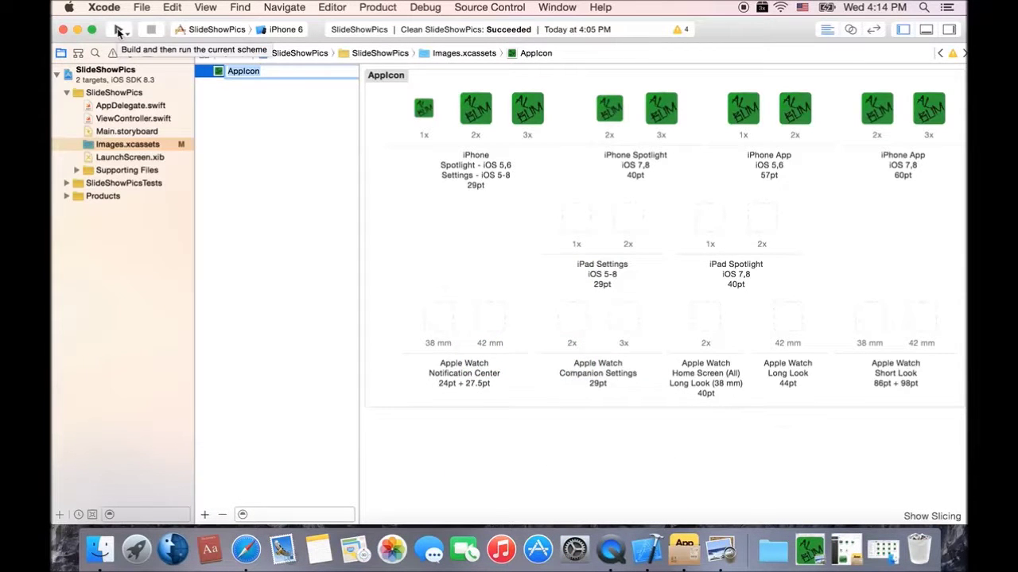
- Run SlideShowPics on the iPhone 6 simulator and go to the simulator's home screen to check the app icon
{"action": "left_click", "coordinate": [117, 30]}
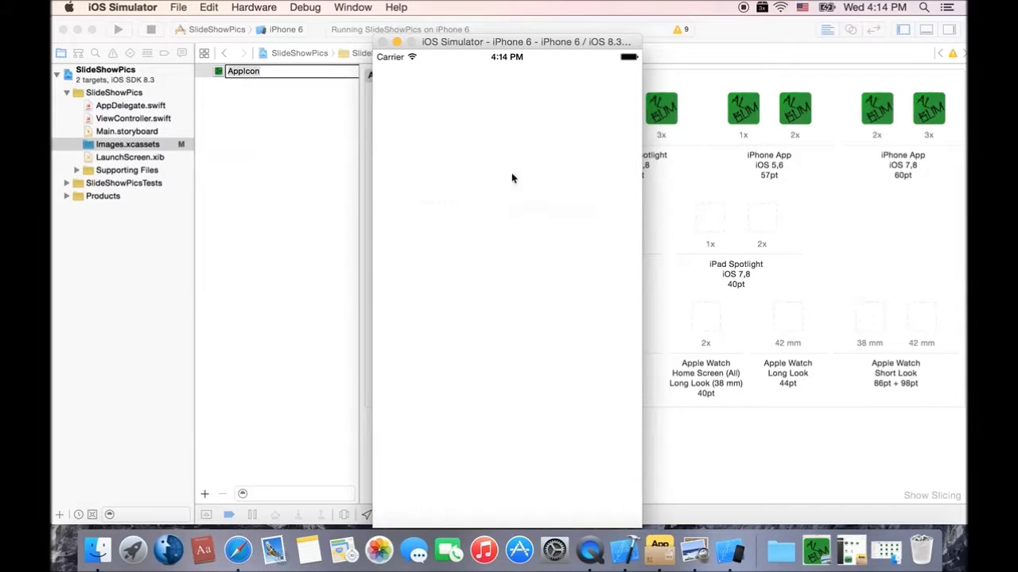
{"action": "left_click_drag", "start_coordinate": [465, 44], "coordinate": [540, 16]}
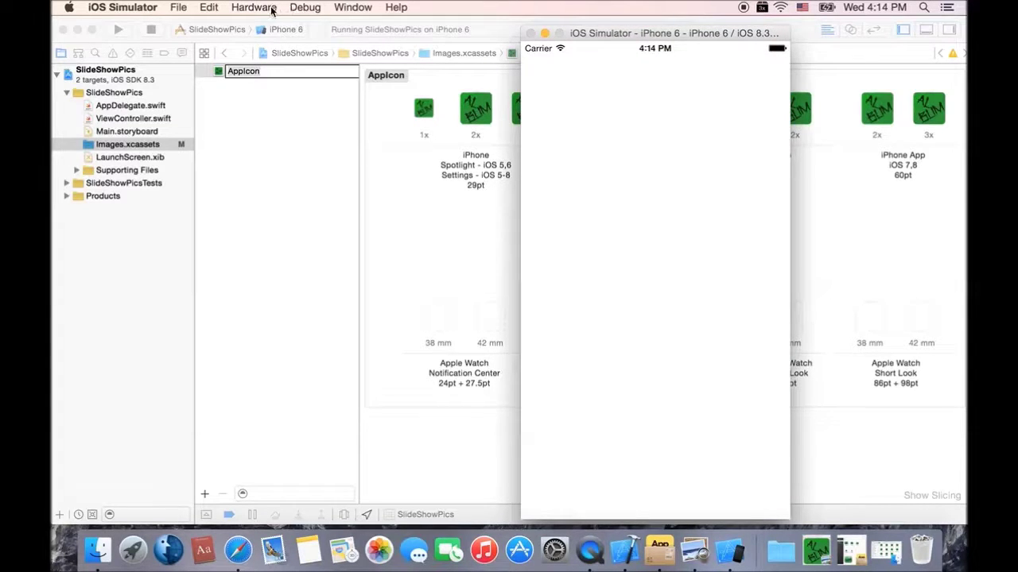
{"action": "left_click", "coordinate": [260, 8]}
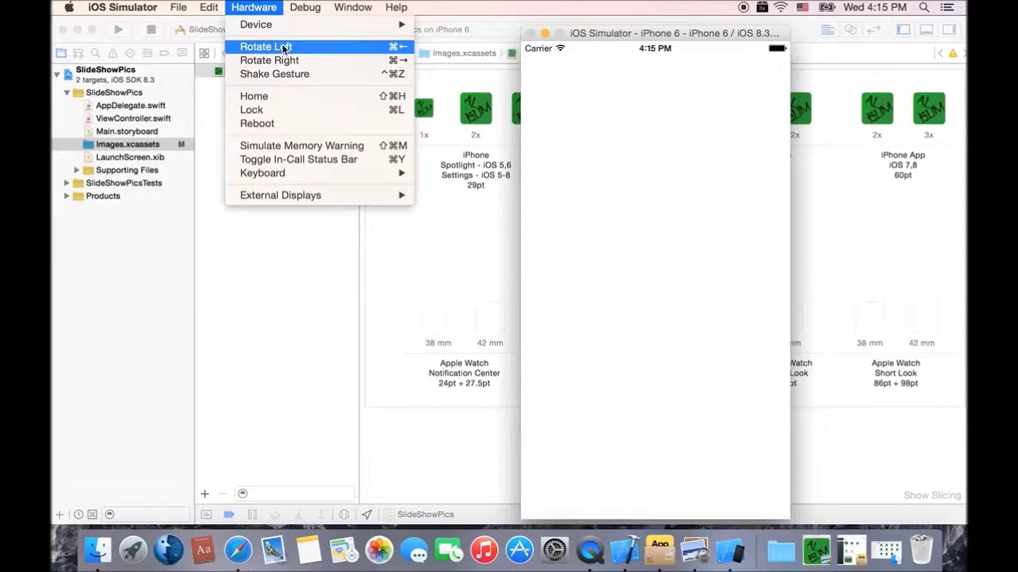
{"action": "left_click", "coordinate": [259, 95]}
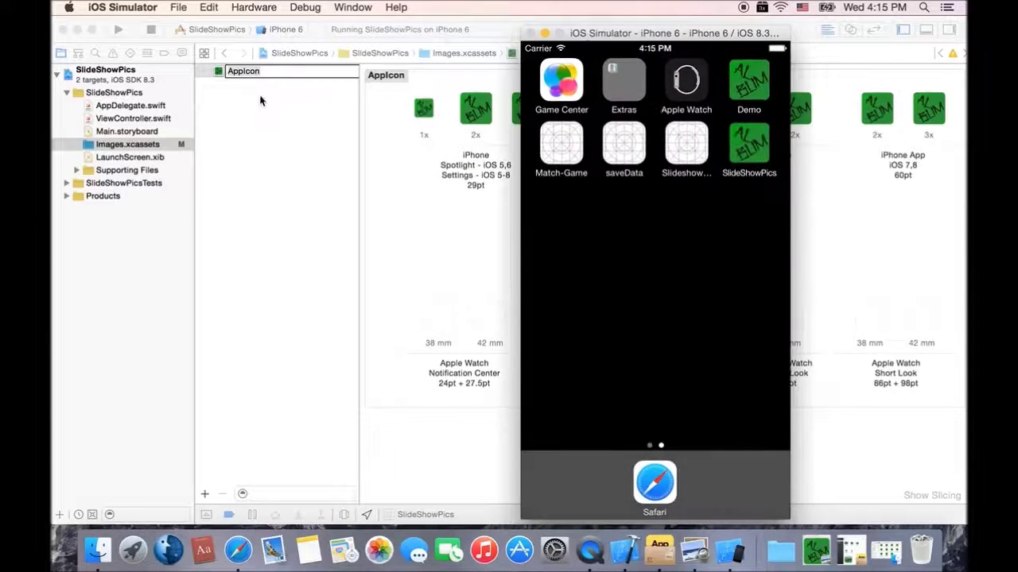